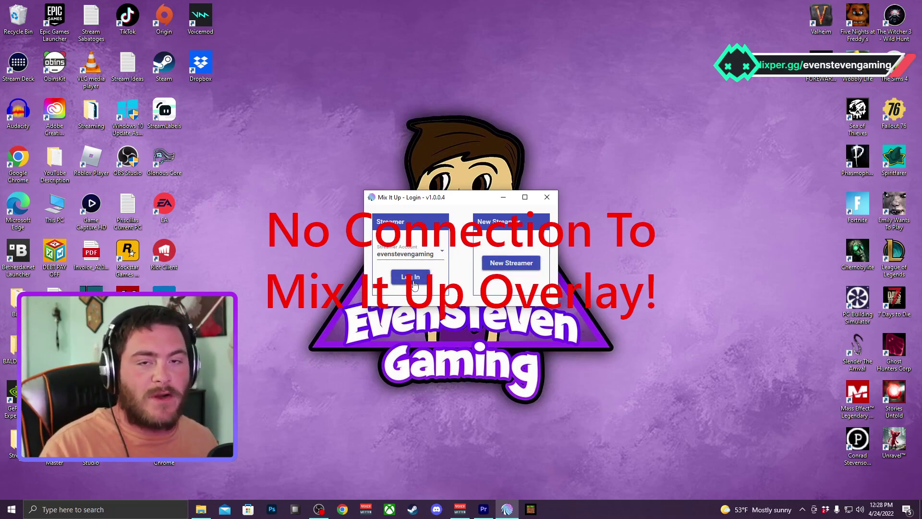
Log in to the streamer account and start a new custom chat command
left_click(414, 282)
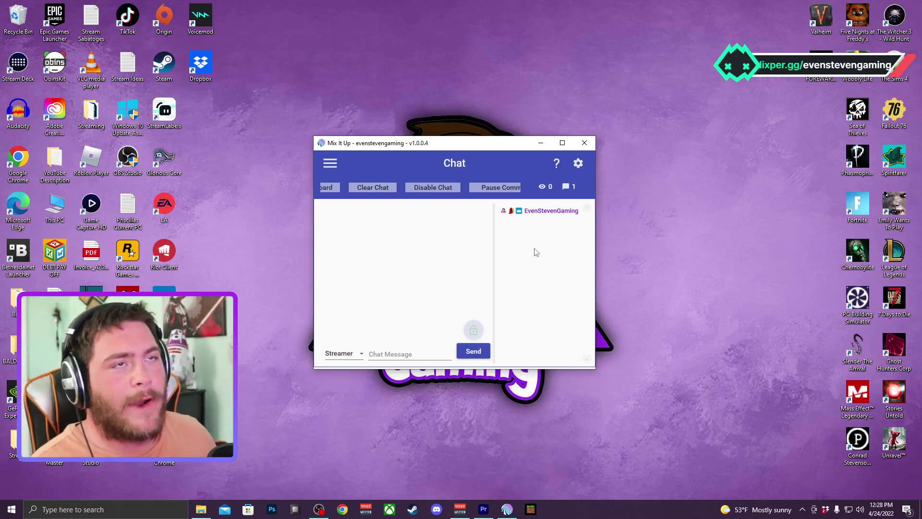
left_click(331, 164)
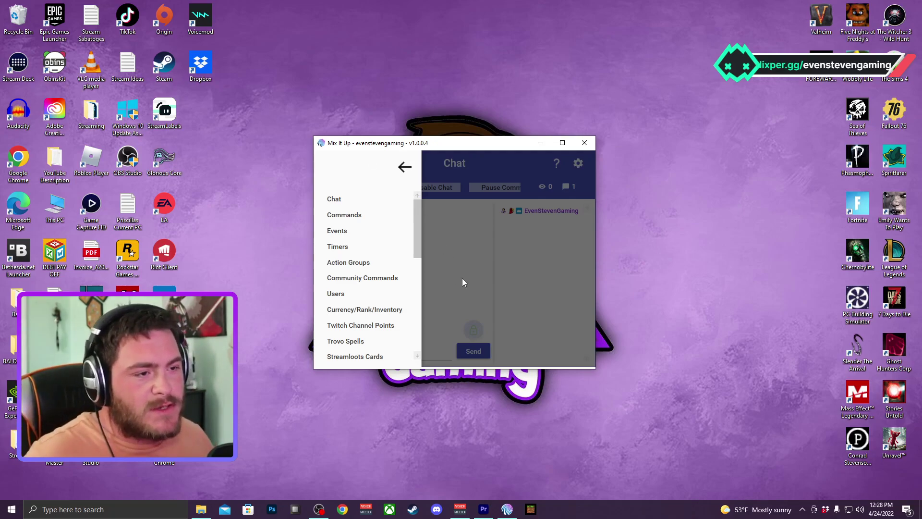
left_click(367, 219)
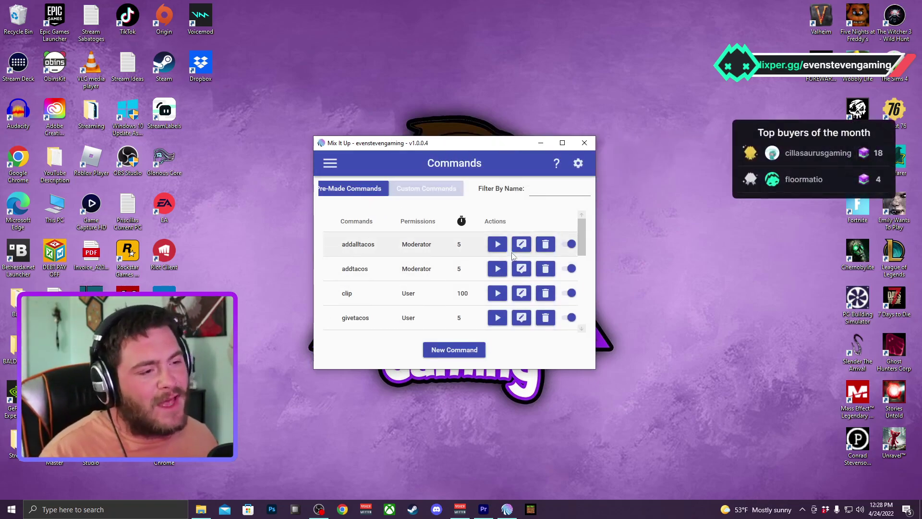
left_click(481, 350)
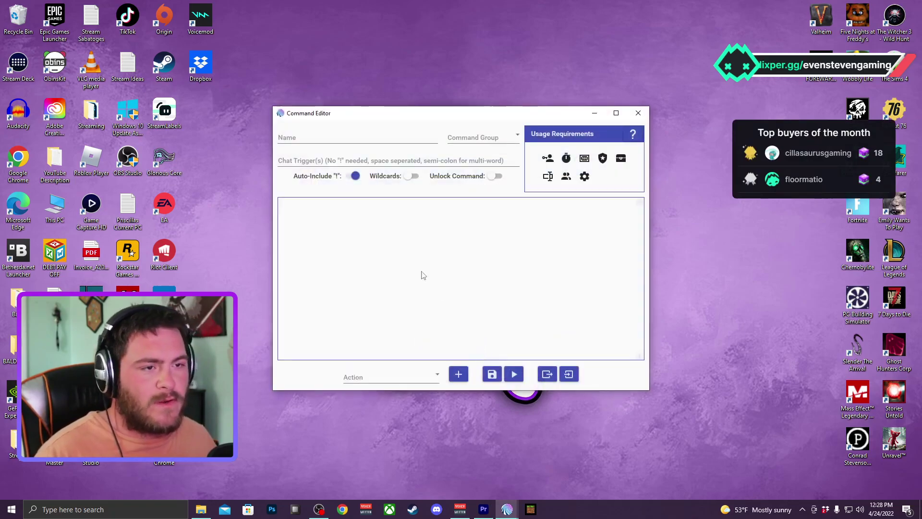
Set both the new command's name and its chat trigger to "death"
left_click(345, 141)
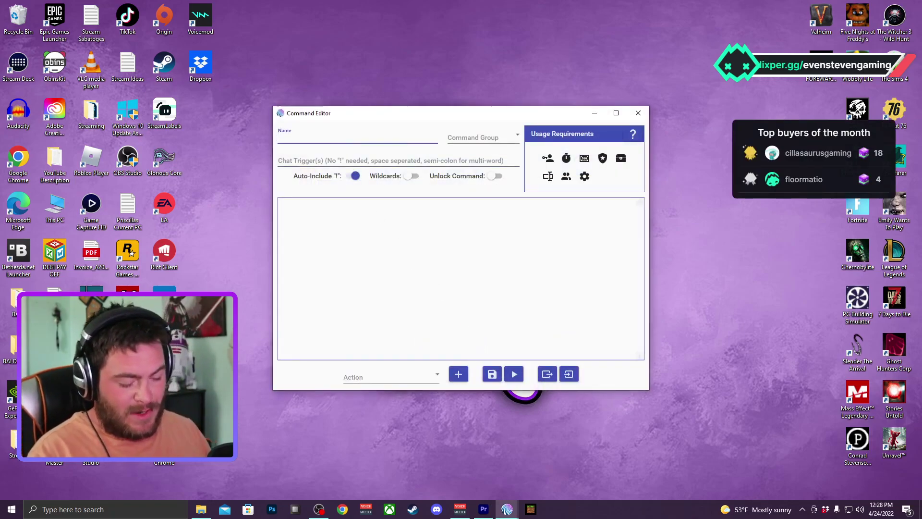
type("death")
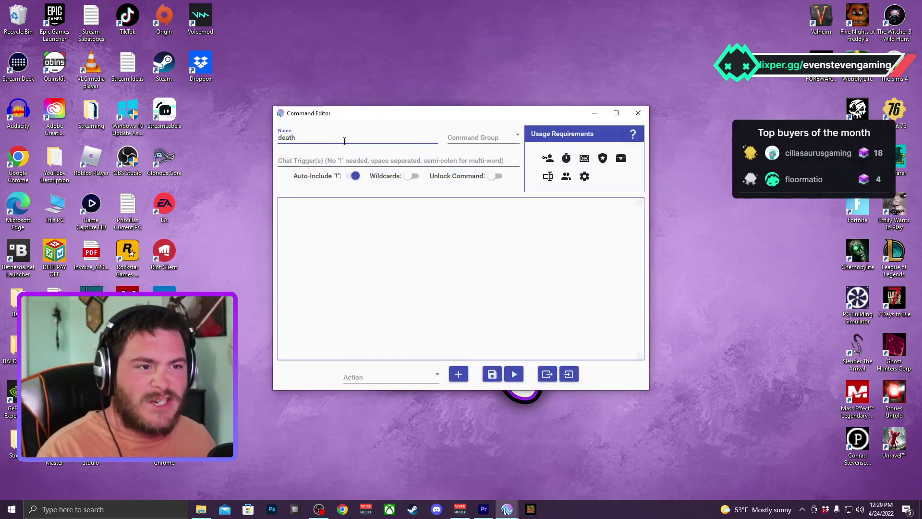
left_click(375, 162)
type("d")
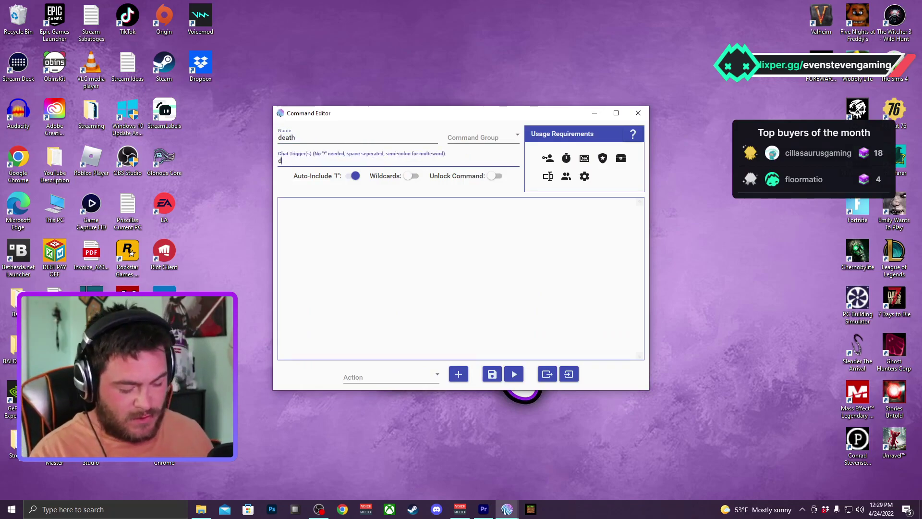
type("eath")
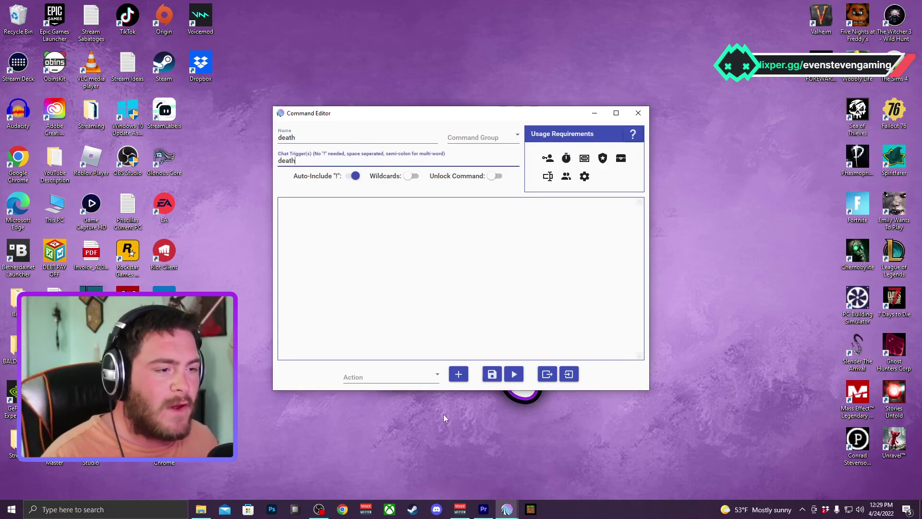
Add a Counter (Create & Update) action to the death command
left_click(436, 377)
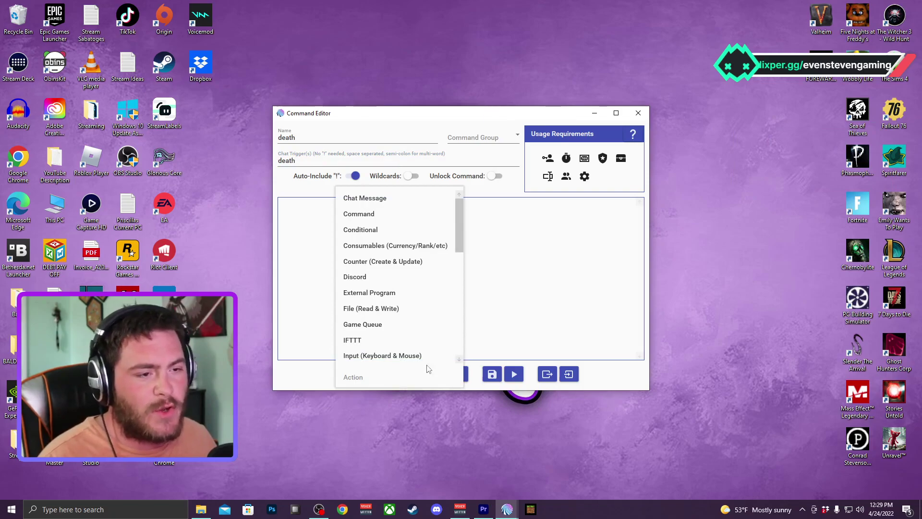
scroll(410, 268, "down", 3)
left_click_drag(460, 274, 459, 209)
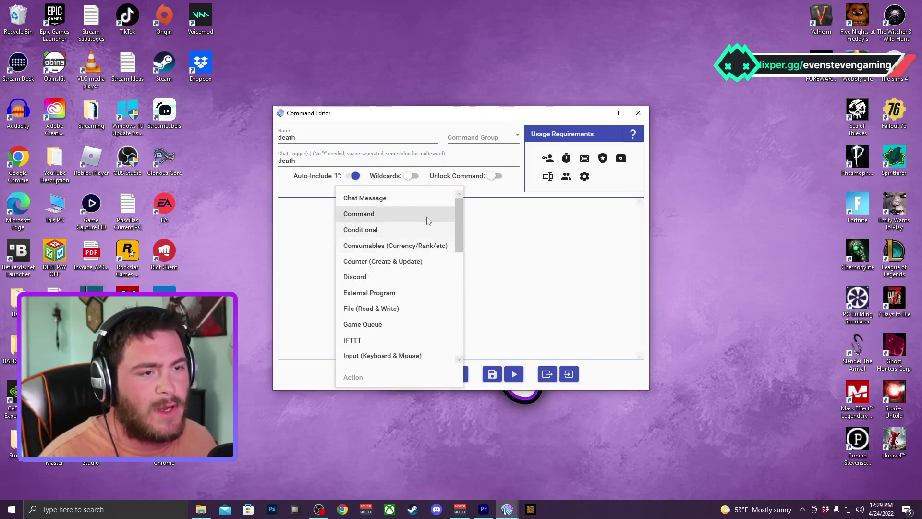
scroll(459, 235, "down", 1)
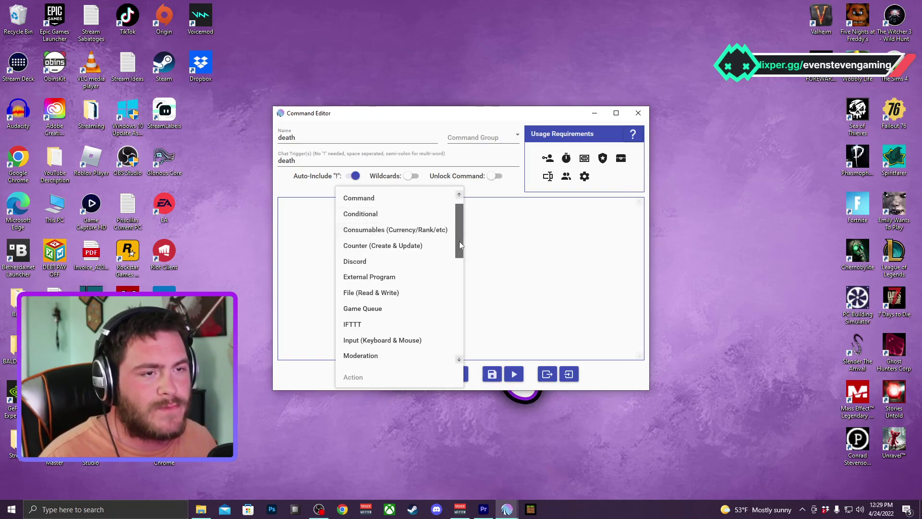
scroll(458, 233, "up", 1)
left_click(382, 262)
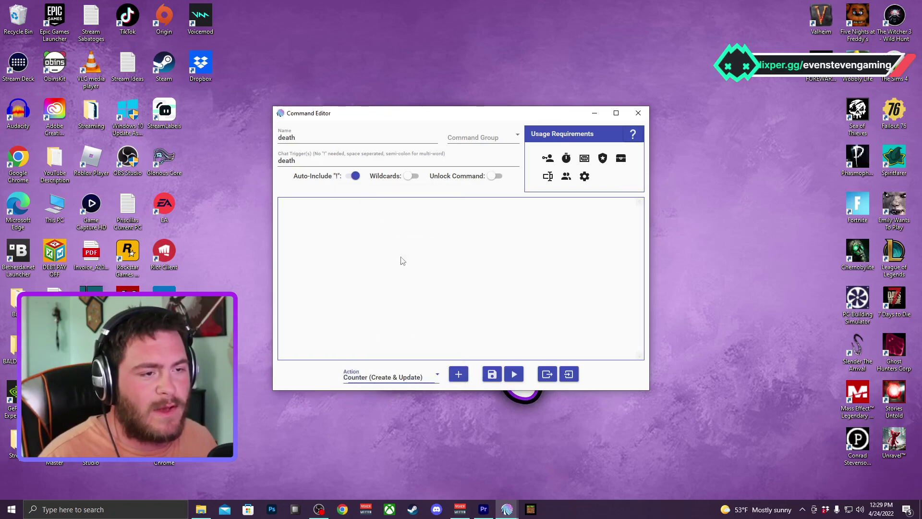
left_click(459, 374)
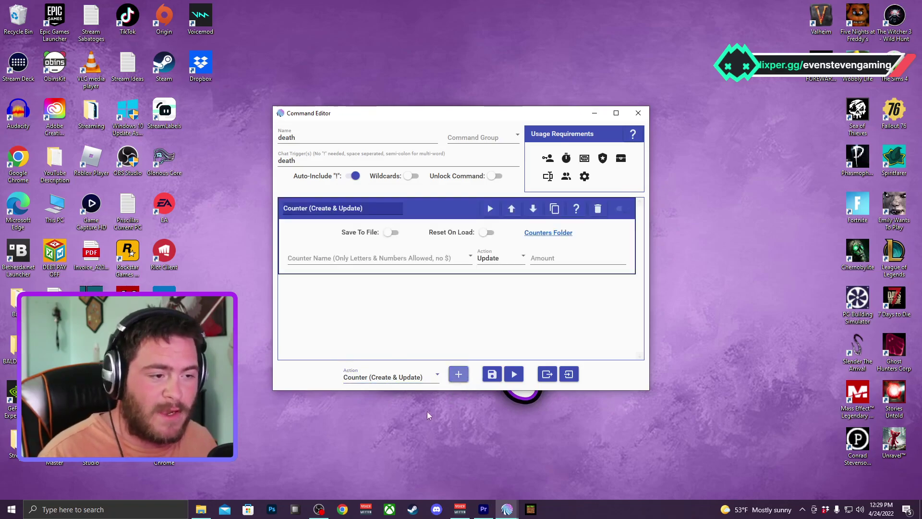
Configure the counter as "death" with action Update and amount +1, enabling Save To File and Reset On Load
left_click(321, 261)
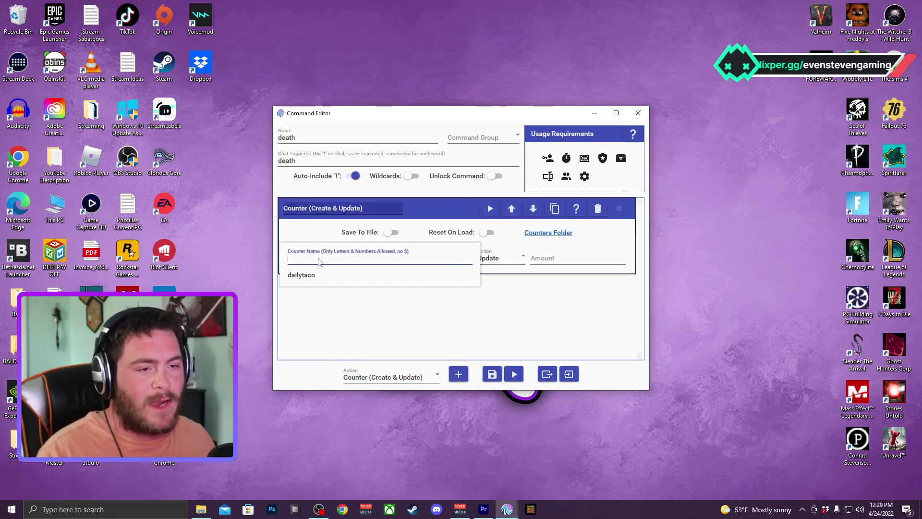
type("death")
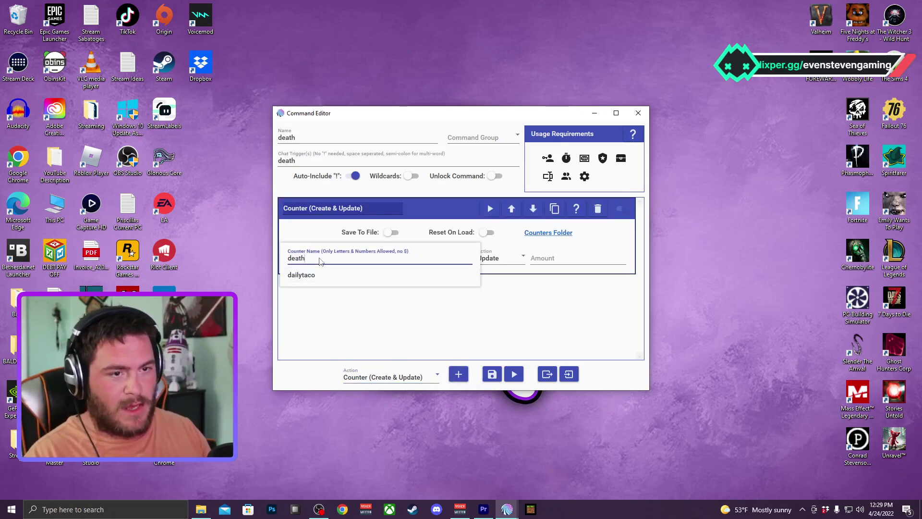
left_click(374, 325)
left_click(502, 262)
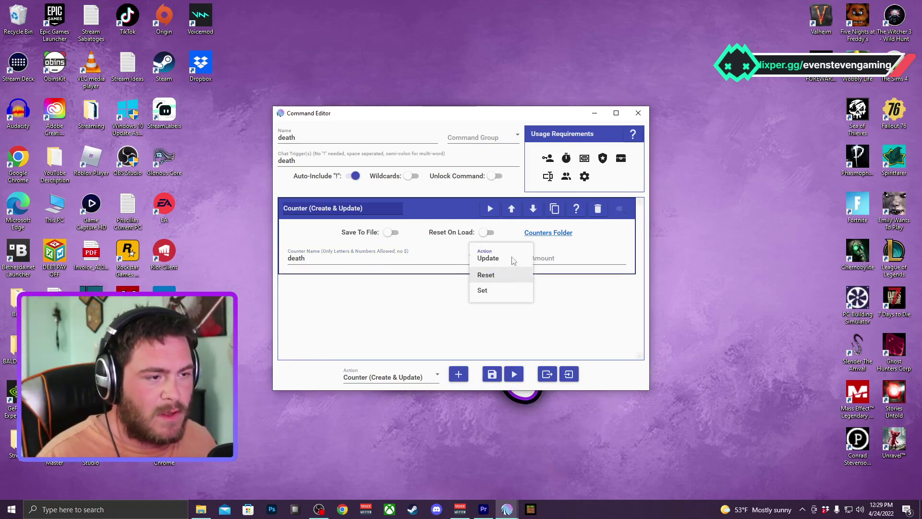
left_click(509, 259)
left_click(557, 259)
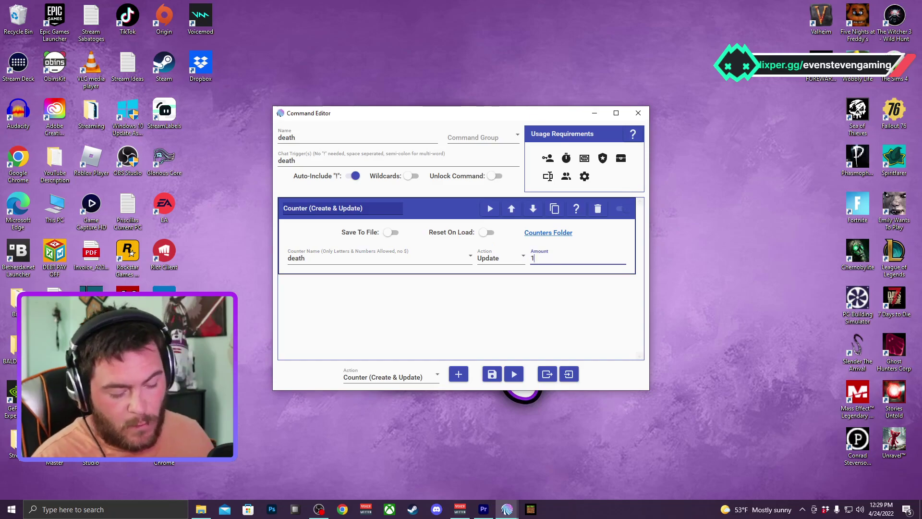
key("BackSpace")
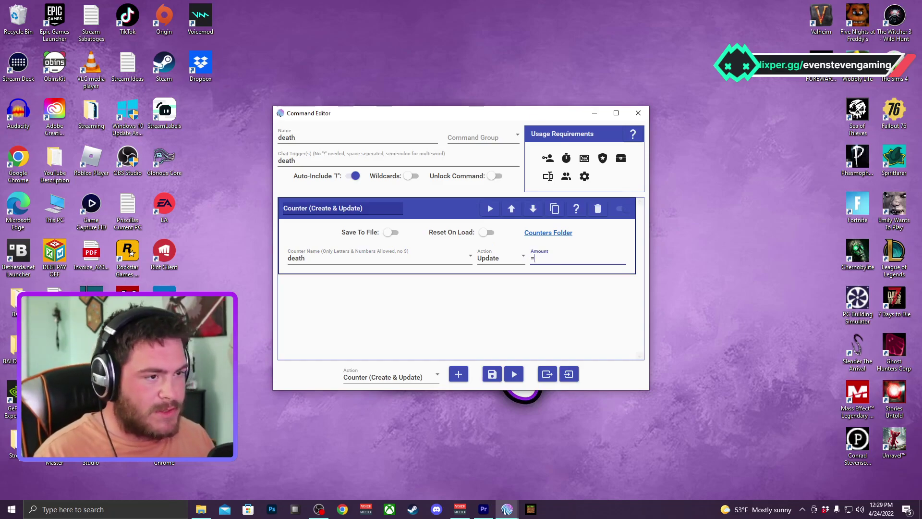
type("+1")
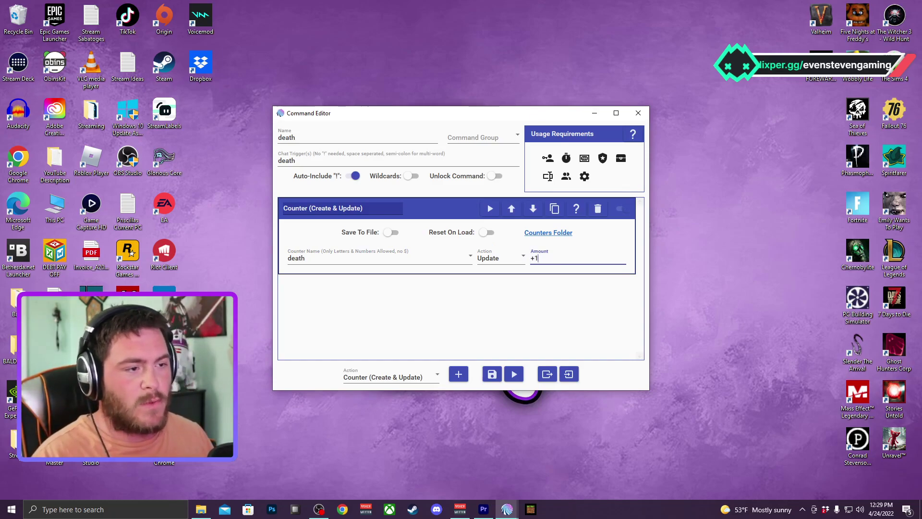
left_click(394, 232)
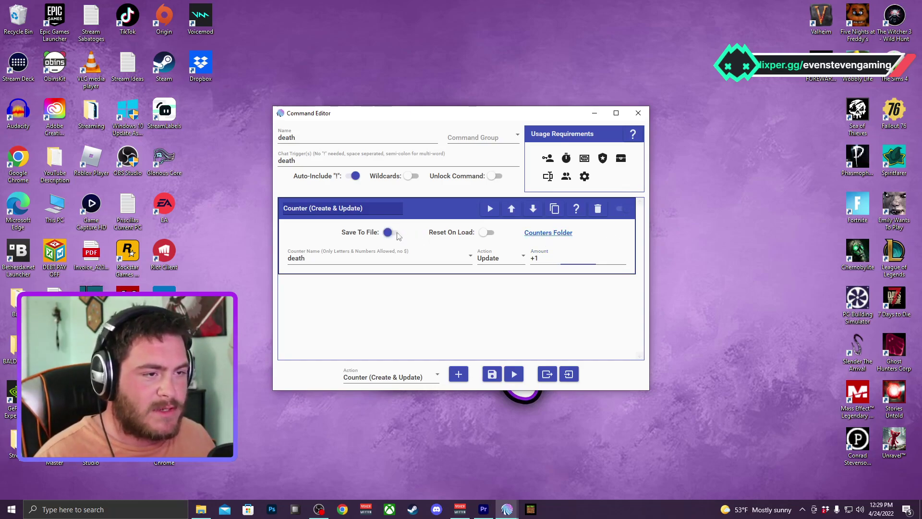
left_click(488, 234)
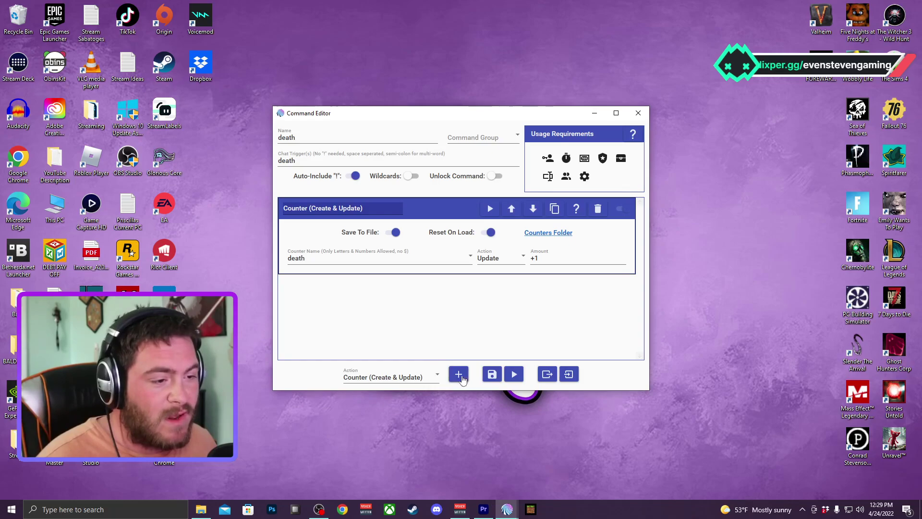
Add a Chat Message action below the counter in the death command
left_click(425, 378)
scroll(395, 292, "down", 5)
scroll(395, 292, "up", 5)
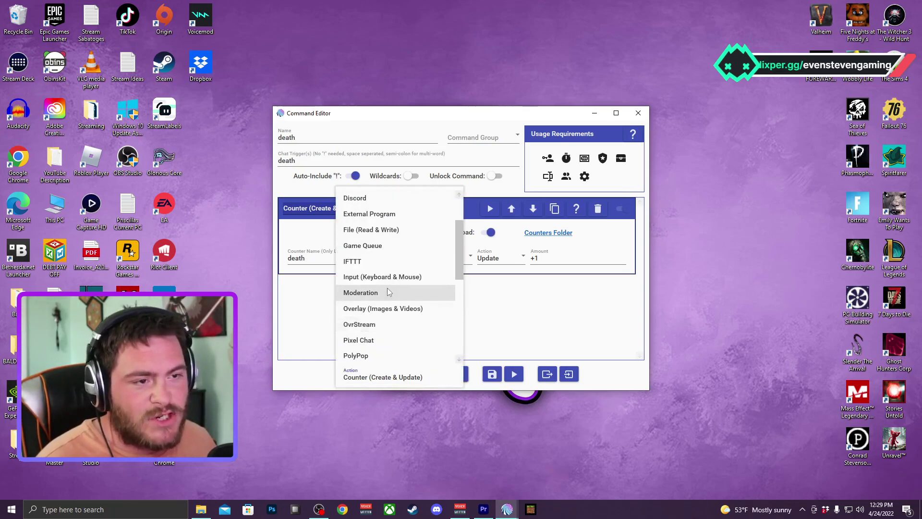
scroll(387, 287, "up", 2)
left_click(346, 197)
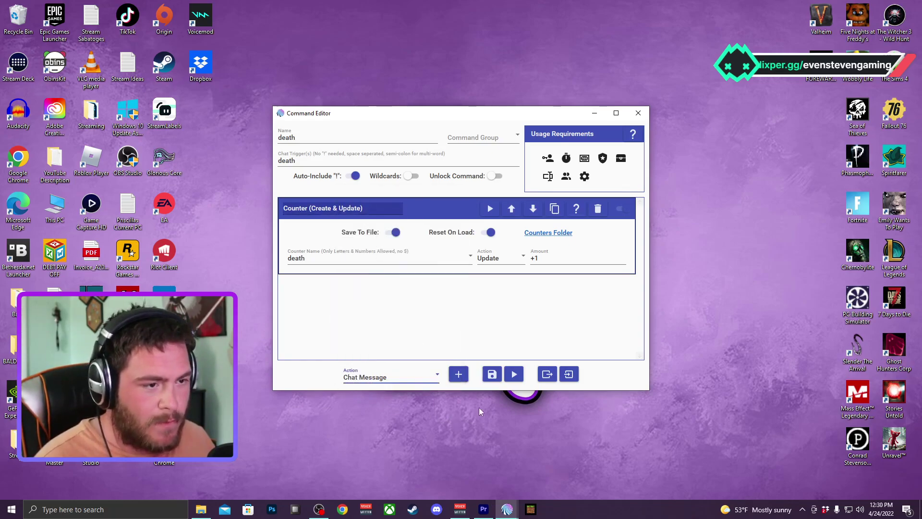
left_click(459, 374)
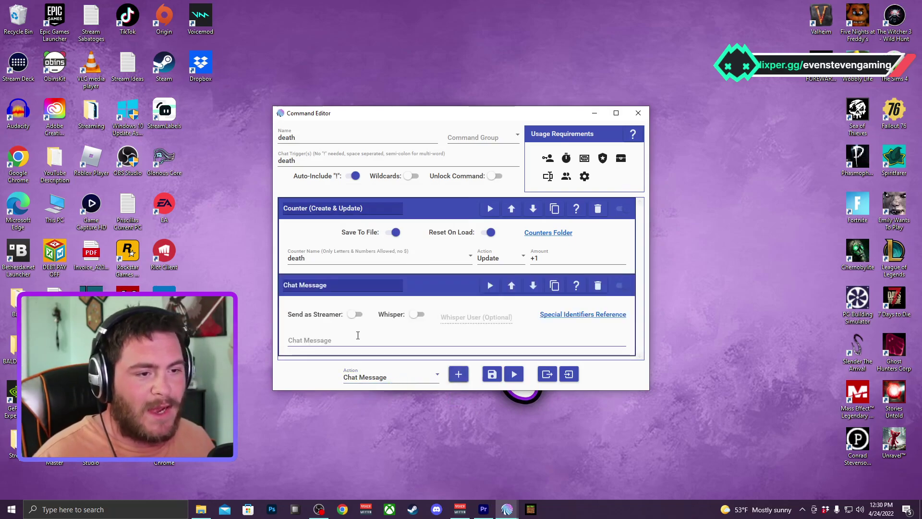
Enter the chat message text "EvenSteven has died $death times!"
left_click(358, 336)
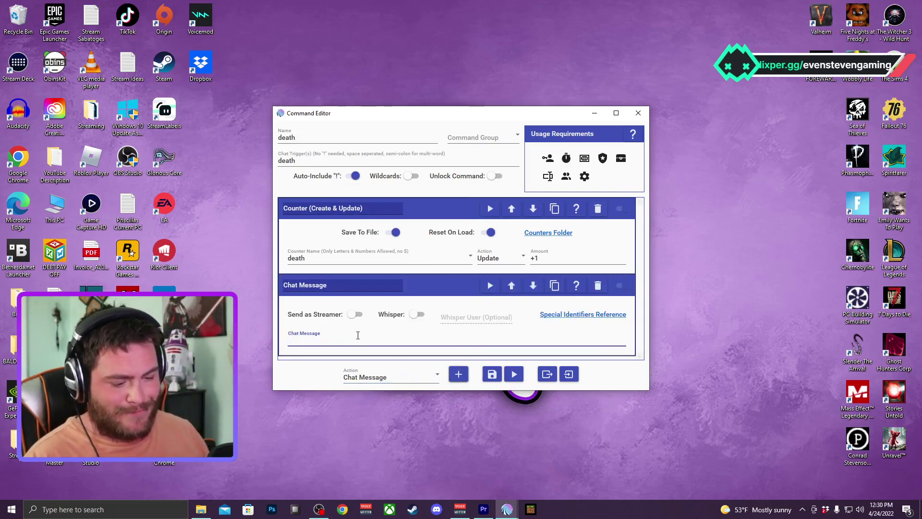
type("E")
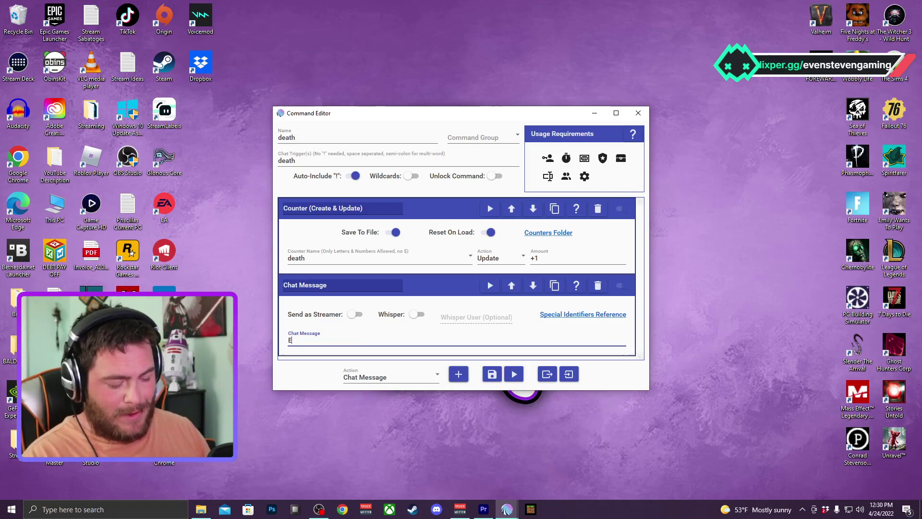
type("venST")
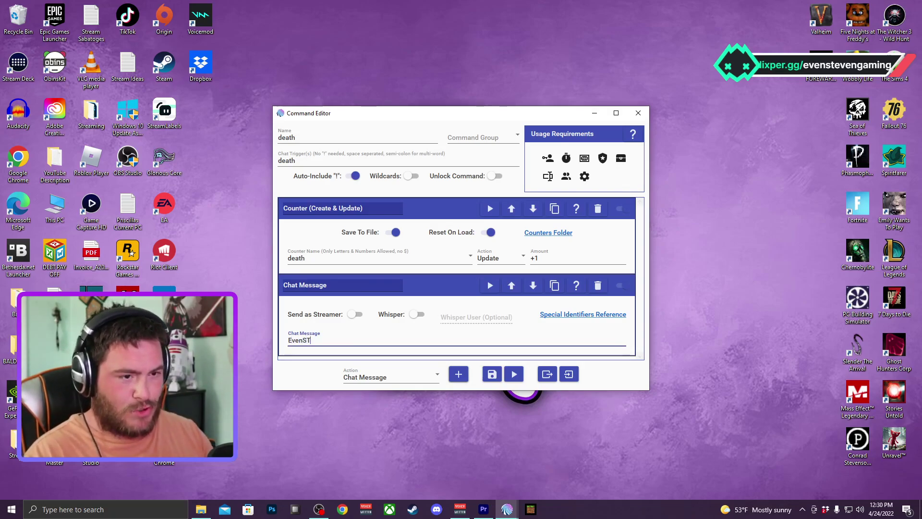
type("EVEN")
key("BackSpace")
key("BackSpace")
key("BackSpace")
key("BackSpace")
key("BackSpace")
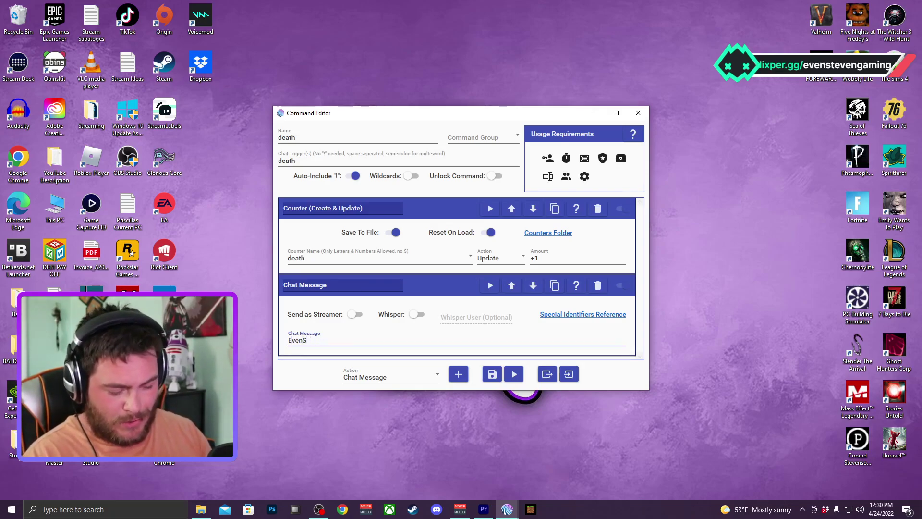
key("BackSpace")
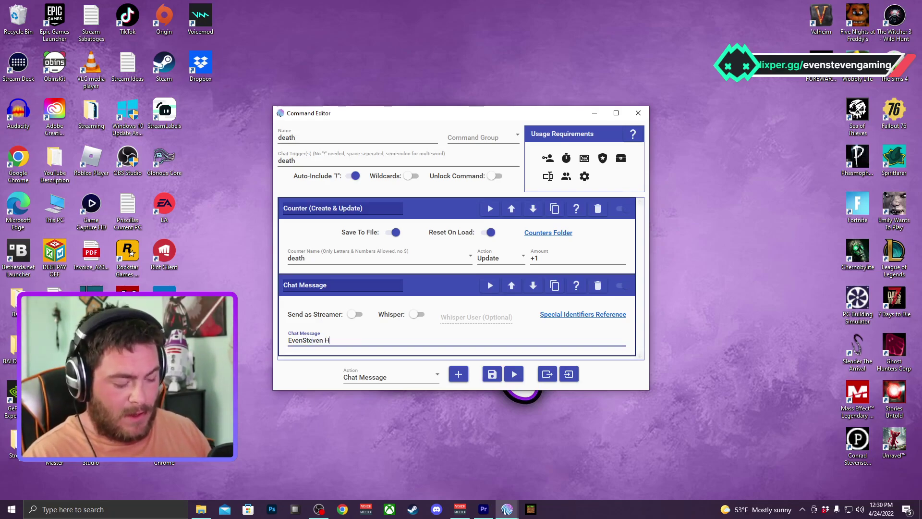
type("ven Has died")
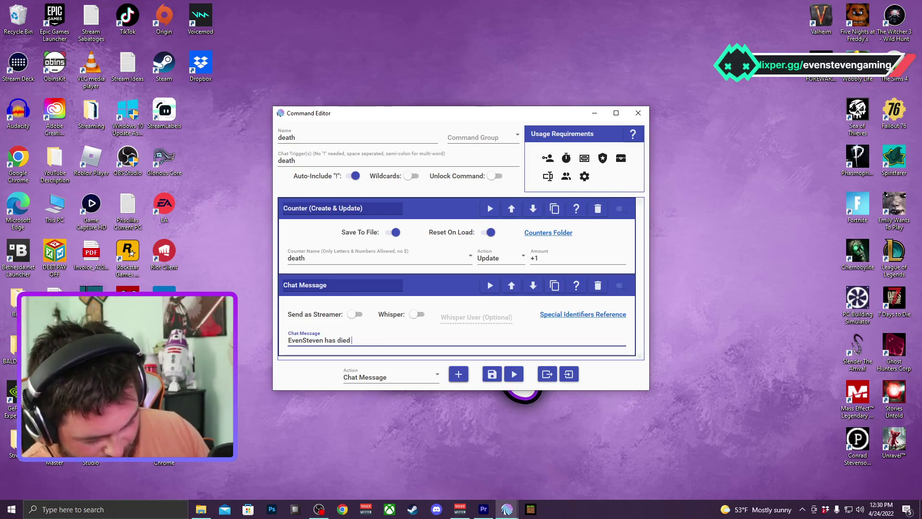
type("$de")
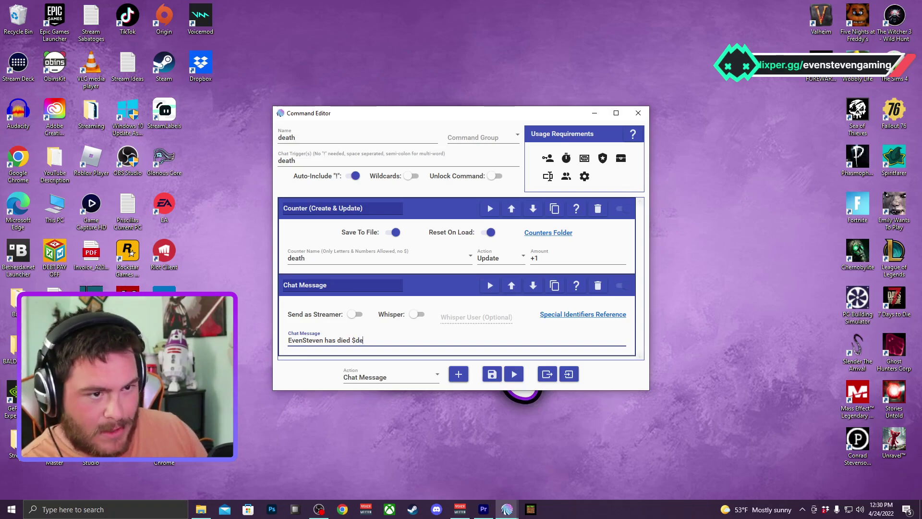
type("ath ti")
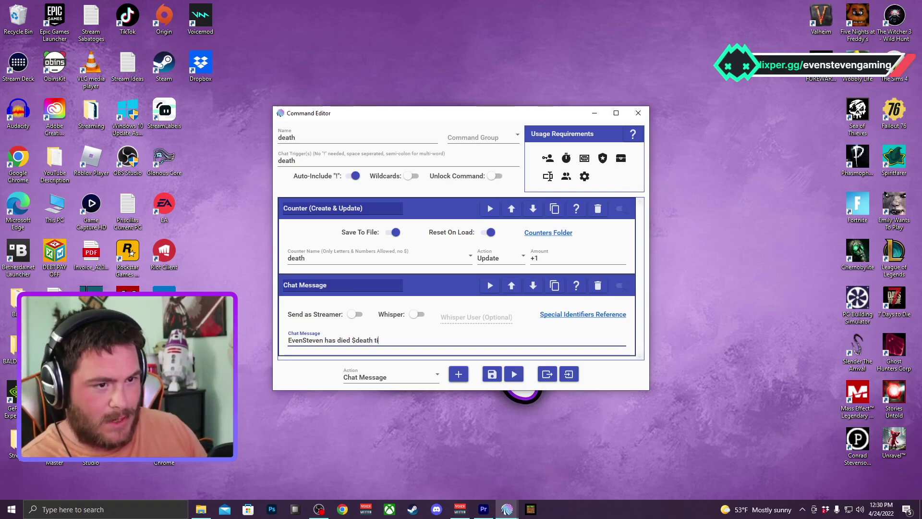
type("mes!")
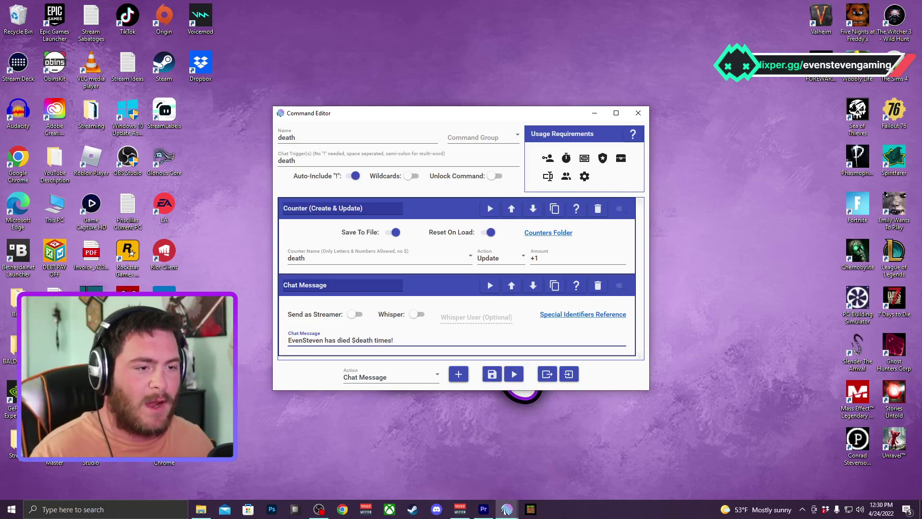
Enable Send as Streamer for the chat message and save the death command
left_click(356, 315)
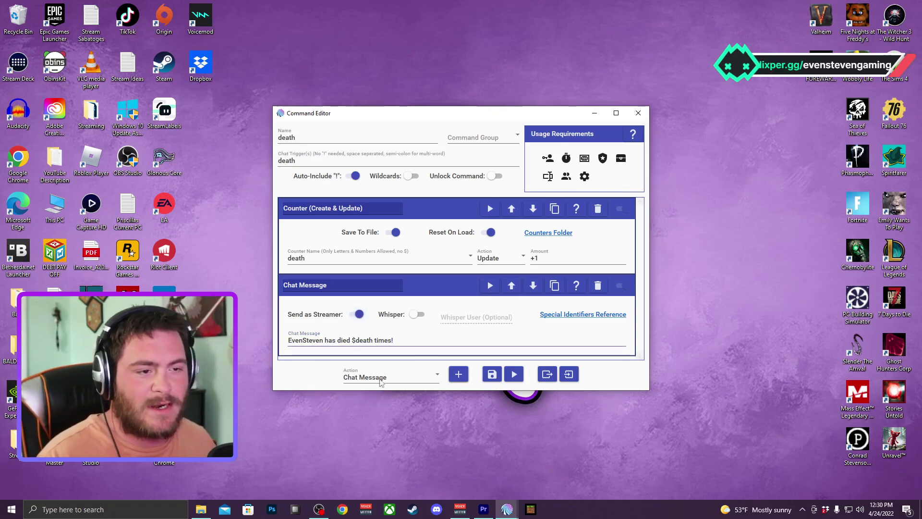
left_click(492, 375)
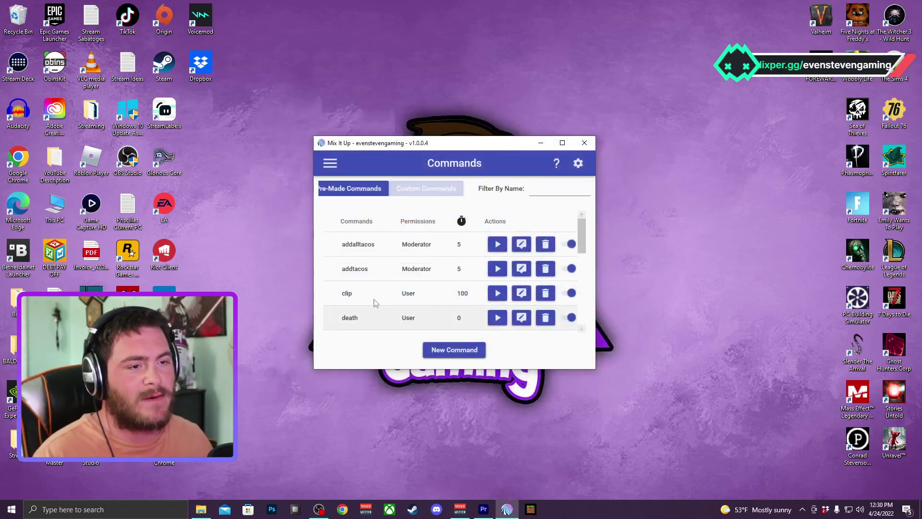
Test the death command by sending "!death" twice as Streamer in the chat
scroll(384, 302, "down", 3)
scroll(391, 302, "up", 1)
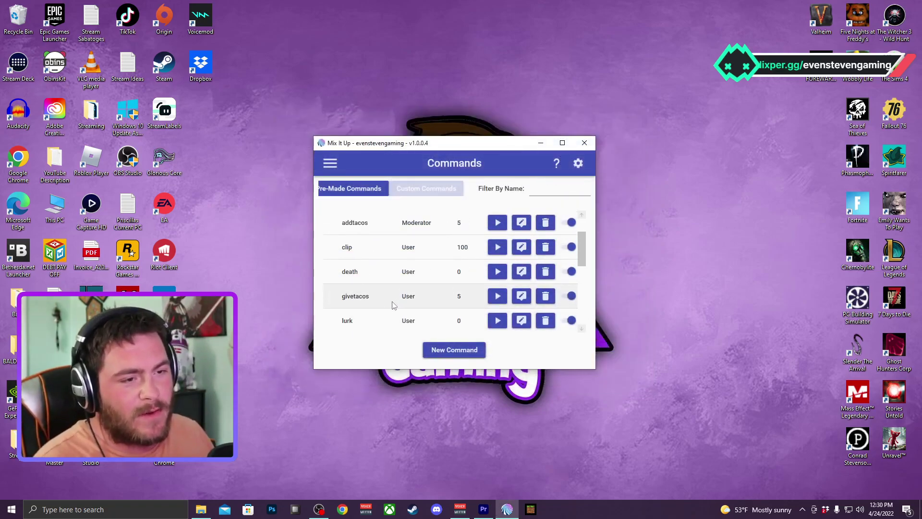
left_click(330, 165)
left_click(344, 199)
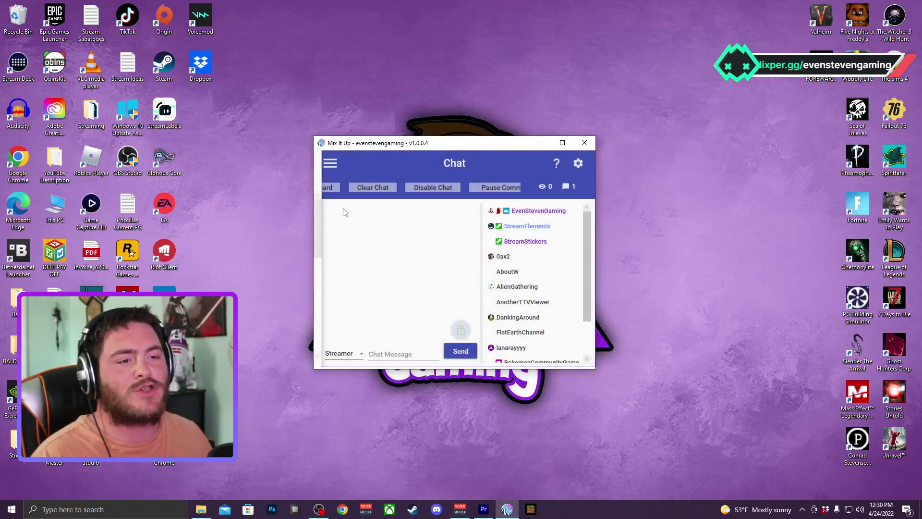
left_click(406, 355)
type("!de")
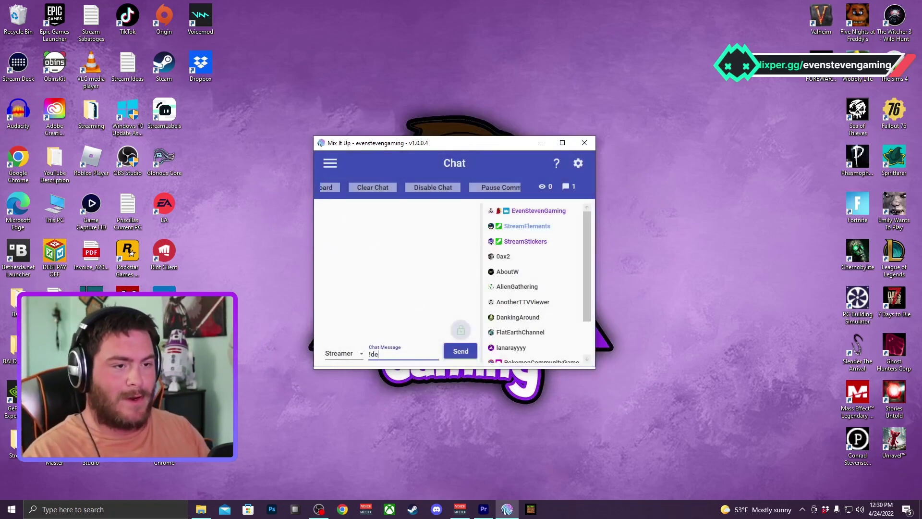
type("ath")
key("Return")
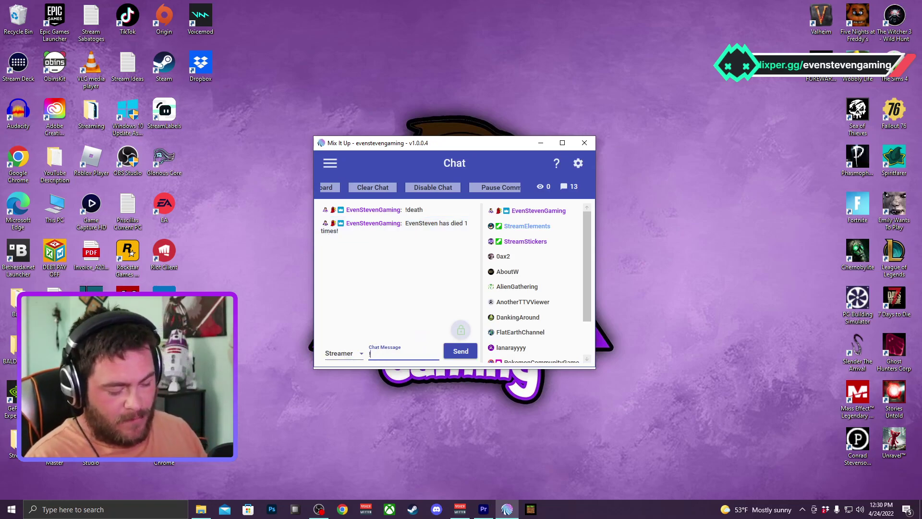
type("!death")
key("Return")
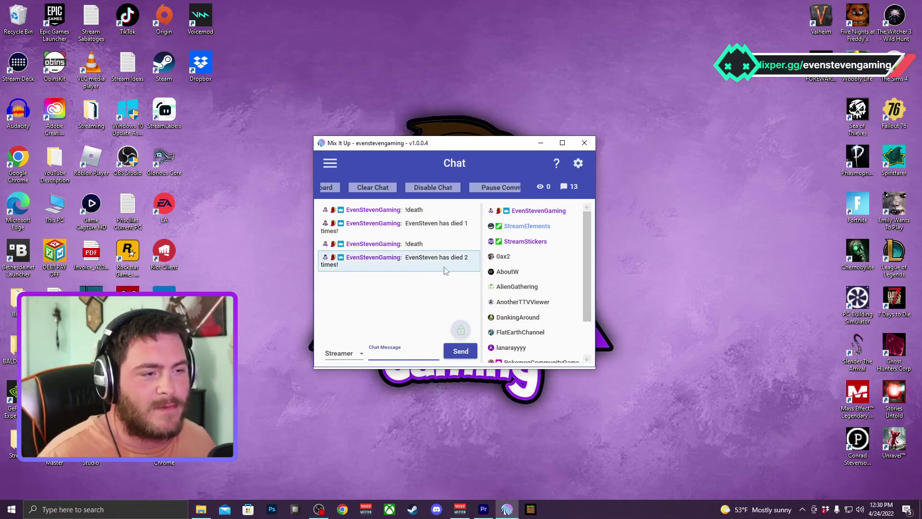
Reopen the death command for editing and review its Chat Message and Counter action settings
left_click(330, 163)
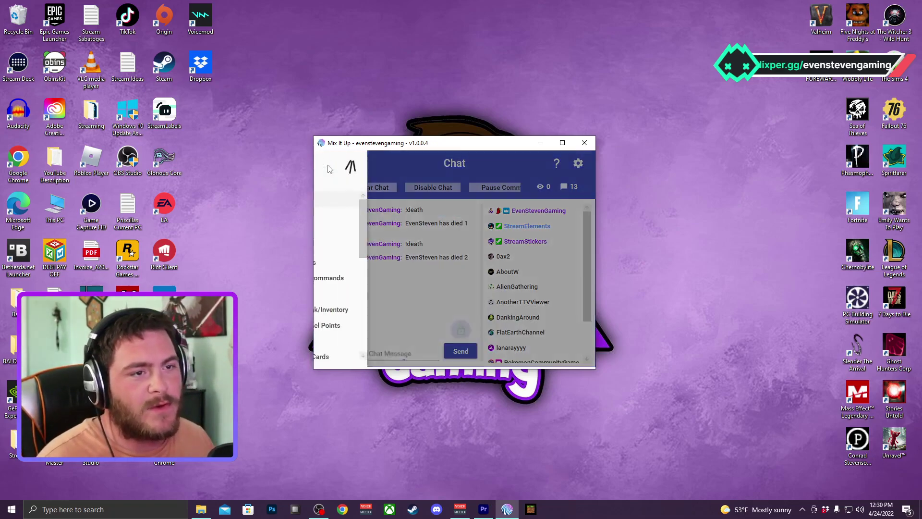
left_click(353, 214)
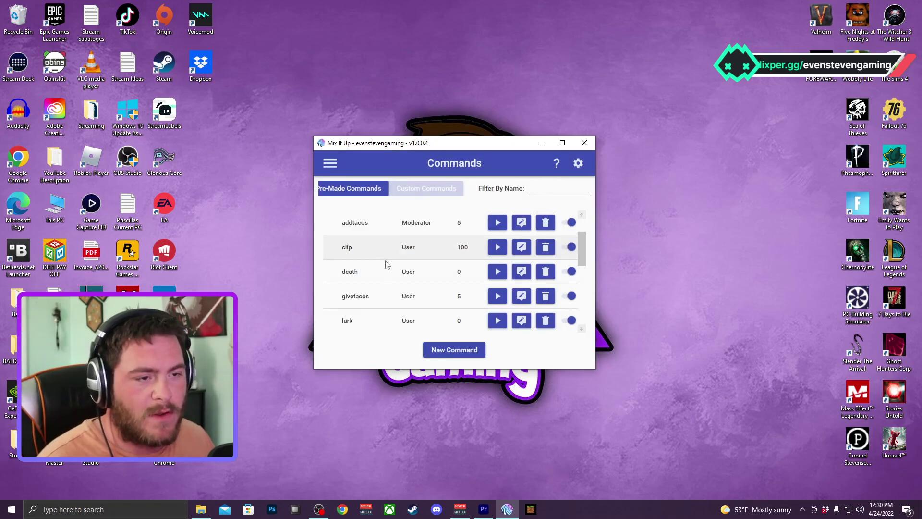
left_click(521, 272)
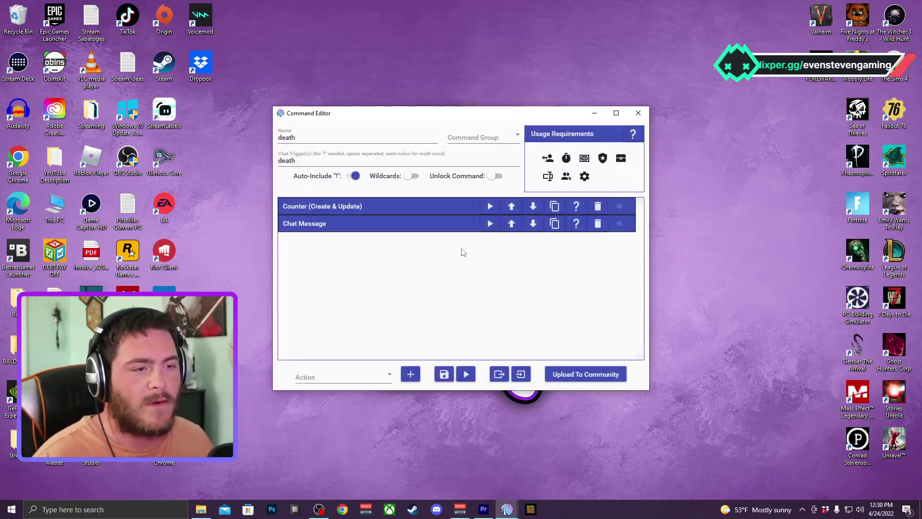
left_click(406, 224)
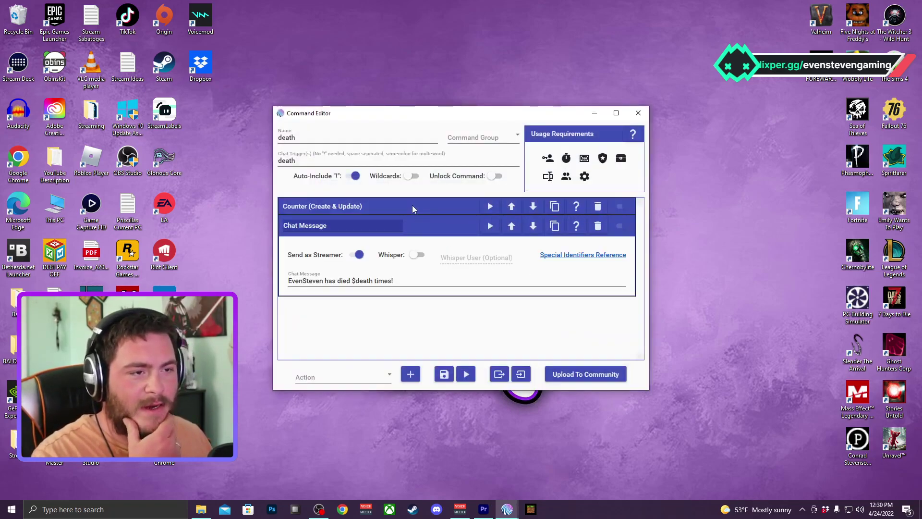
left_click(412, 206)
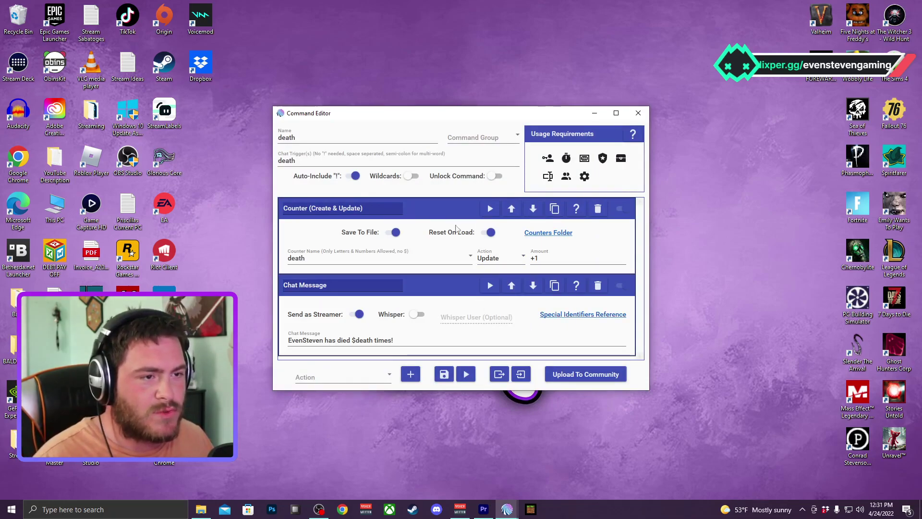
Inspect the death command's cooldown type and seconds, and close the command editor
left_click(566, 159)
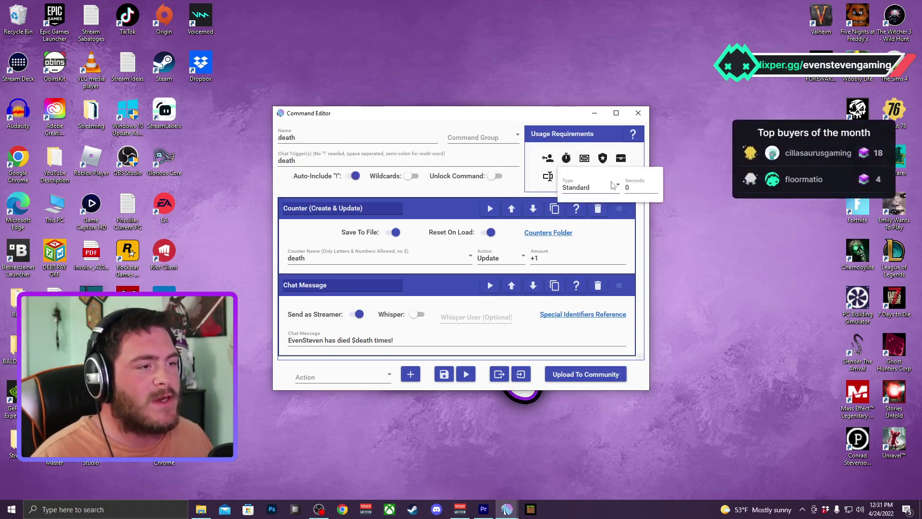
left_click(629, 190)
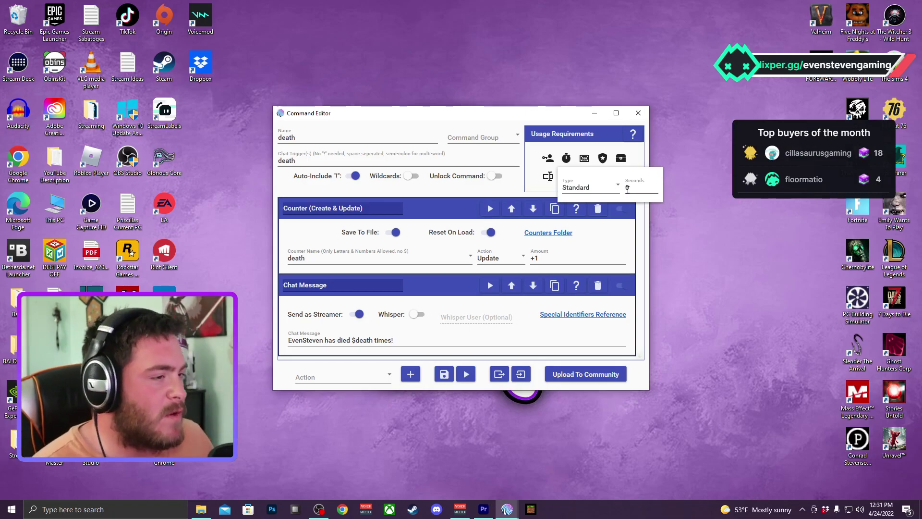
left_click(595, 119)
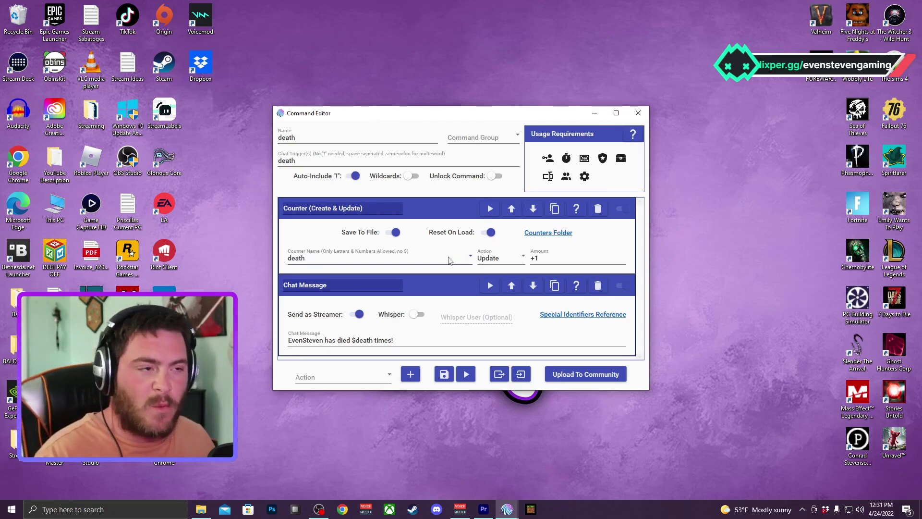
left_click(645, 120)
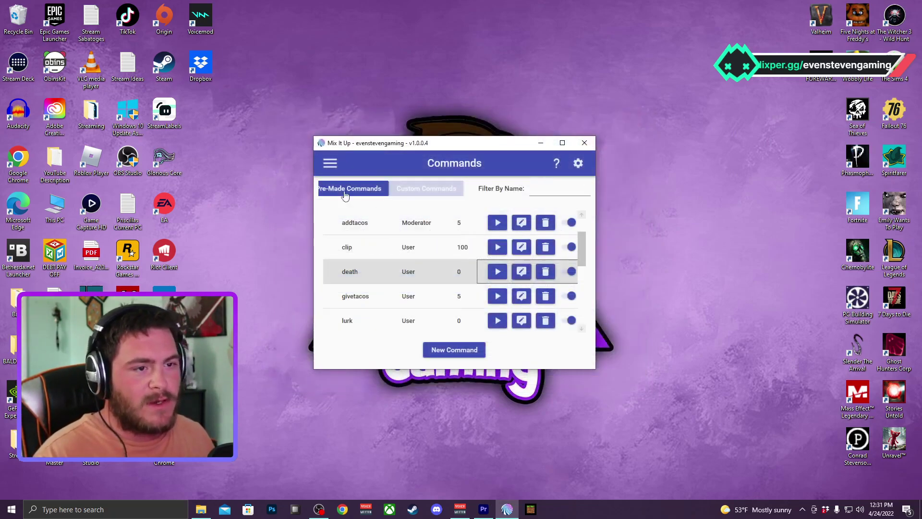
Test-run the "Claim Daily Taco!" Twitch channel point reward and check its message in the chat
left_click(336, 167)
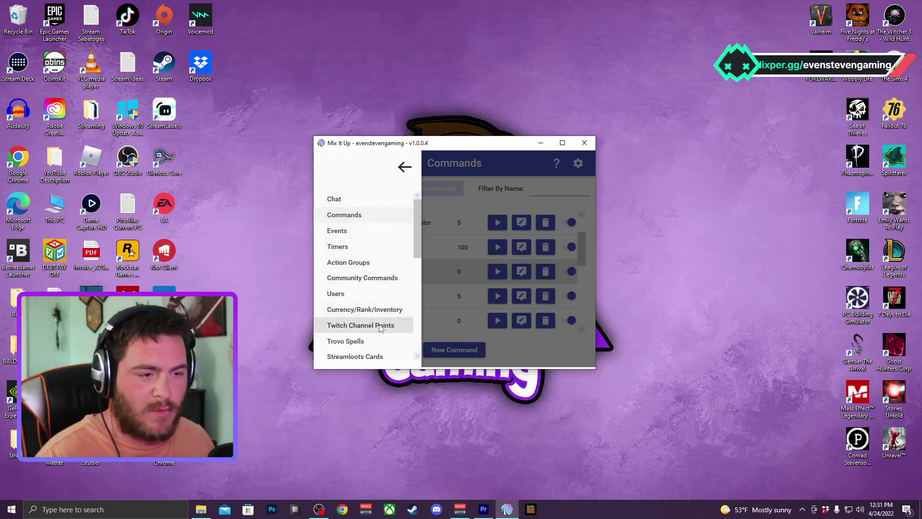
left_click(380, 325)
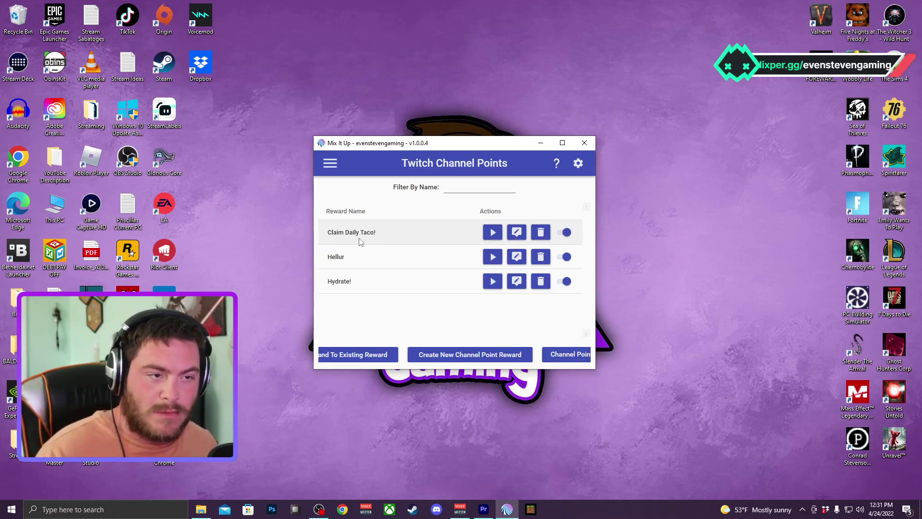
left_click(492, 234)
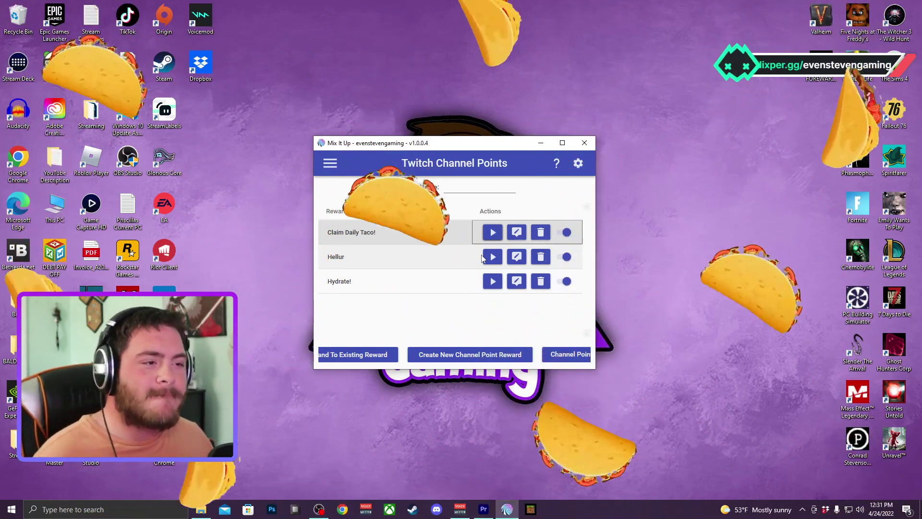
left_click(330, 163)
left_click(348, 200)
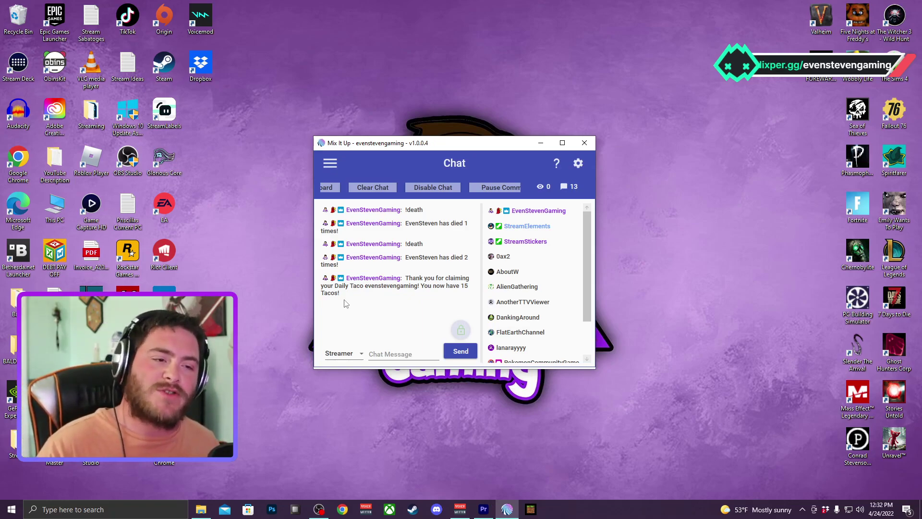
Open the "Claim Daily Taco!" reward command for editing and examine its video overlay action settings
left_click(330, 163)
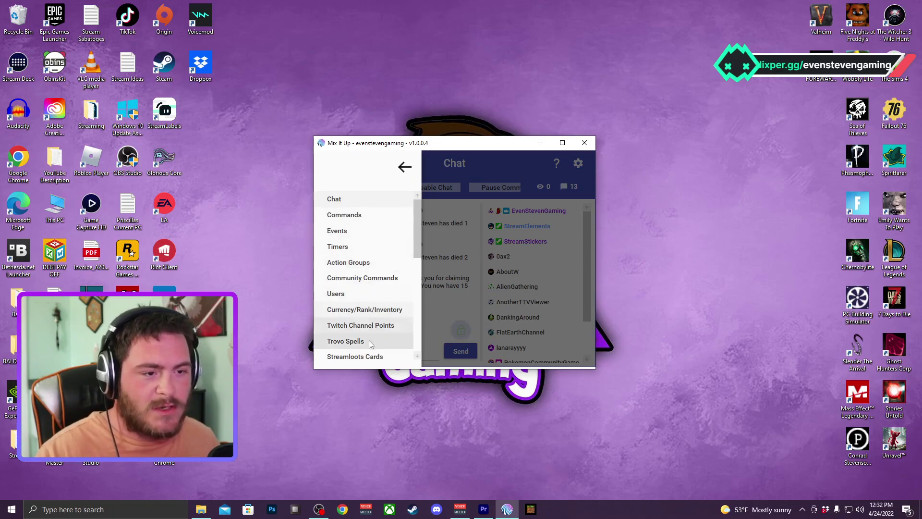
left_click(361, 326)
left_click(516, 233)
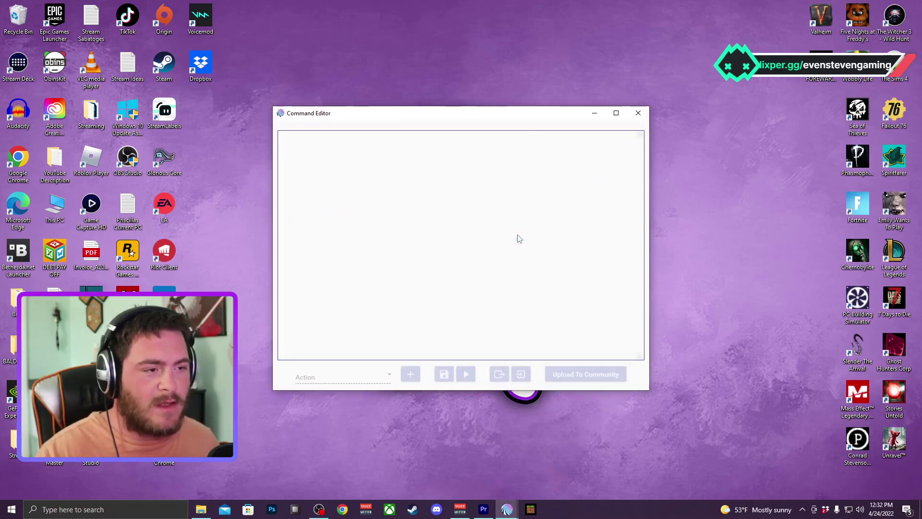
left_click(401, 159)
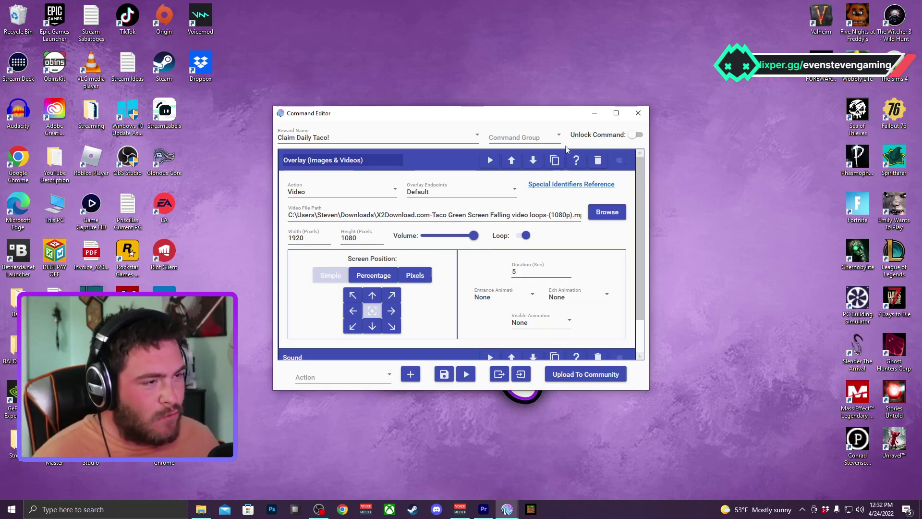
left_click(460, 163)
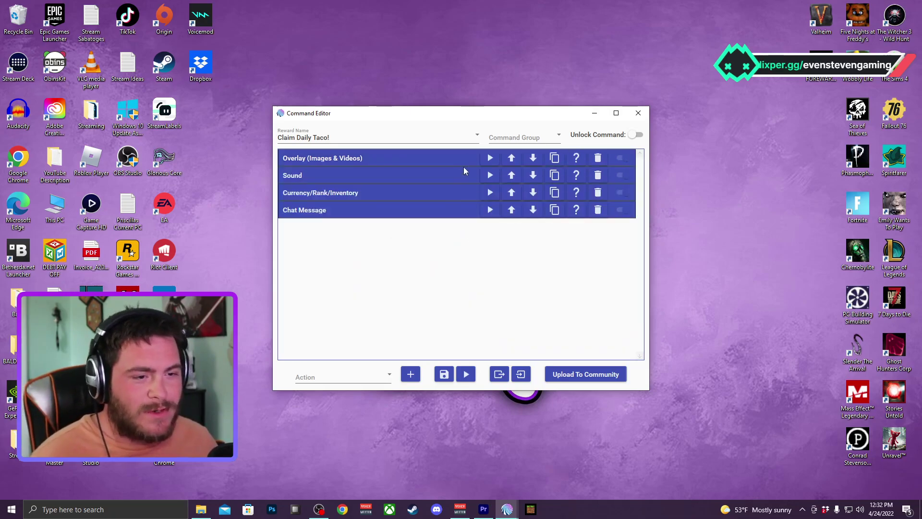
Examine the taco reward's Sound, Chat Message and Currency/Rank/Inventory actions, and close the command editor
left_click(436, 177)
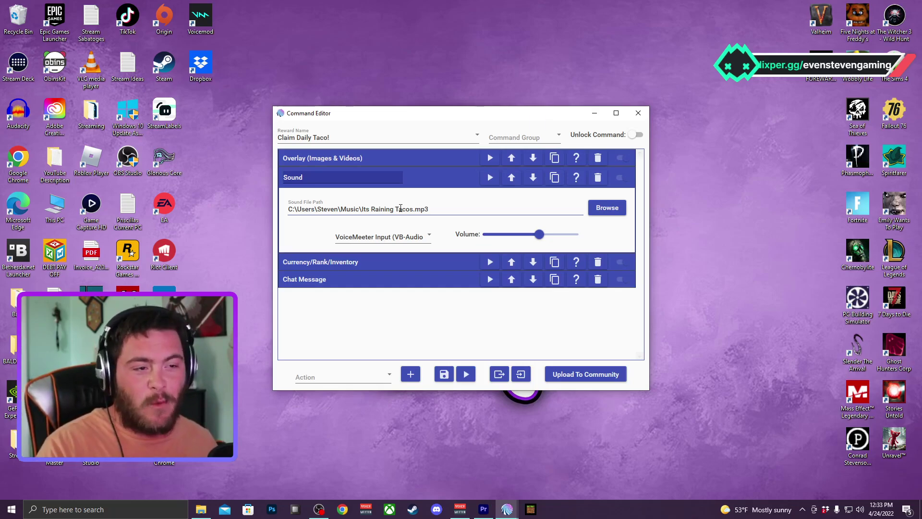
left_click(423, 178)
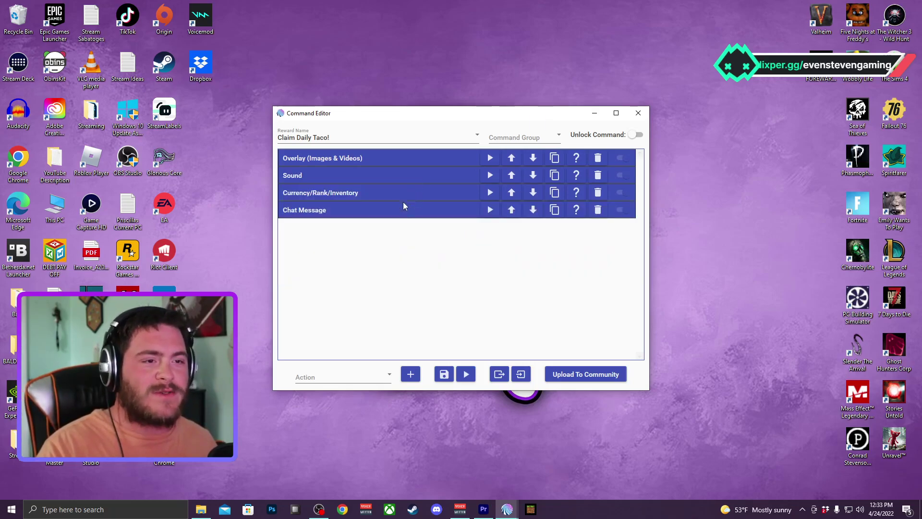
left_click(398, 206)
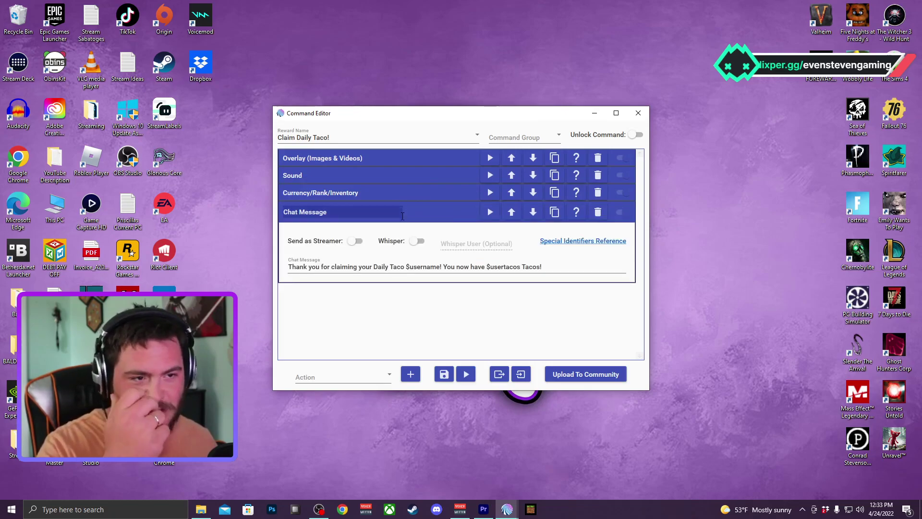
left_click(406, 267)
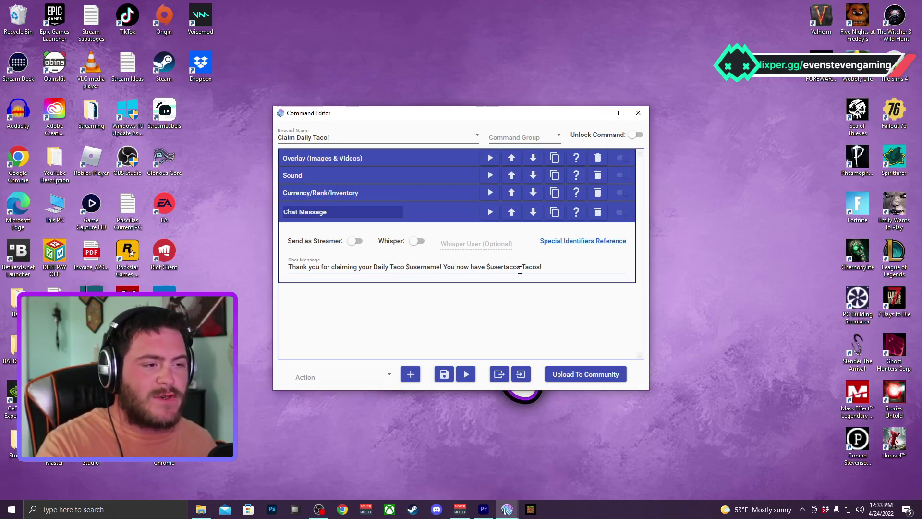
left_click(385, 195)
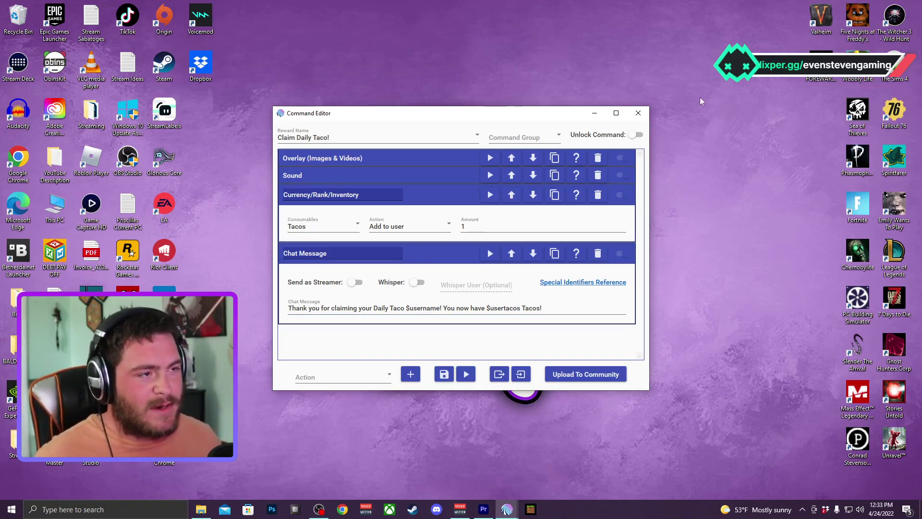
left_click(645, 110)
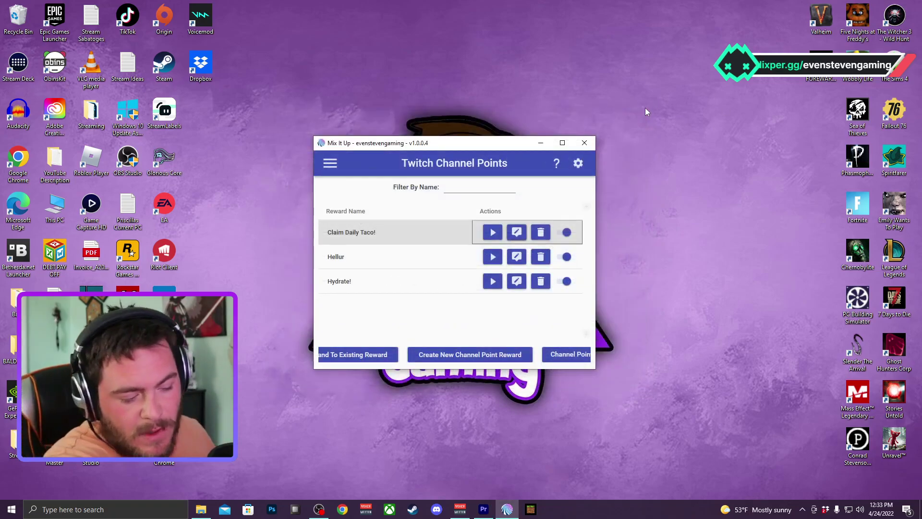